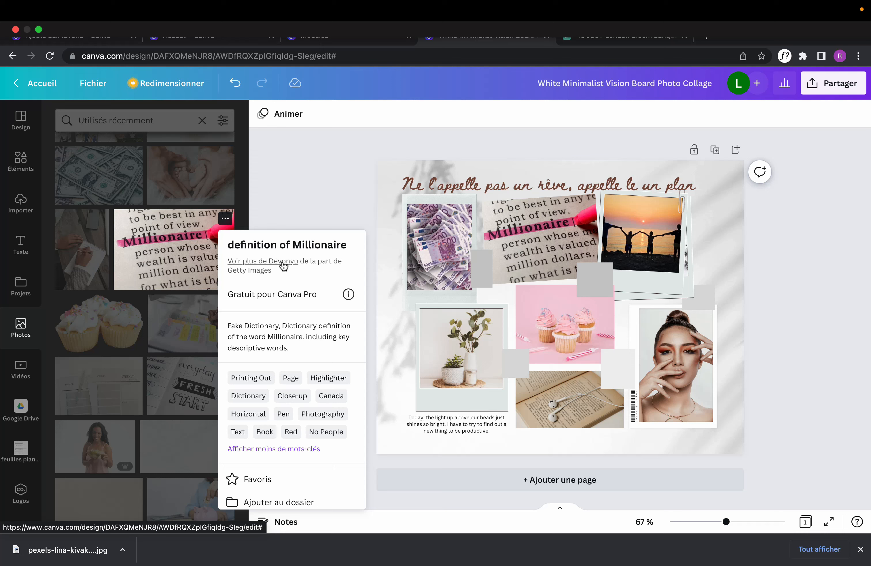
Step: Browse more photos by the creator of the highlighted "Millionaire" definition image
{"action": "left_click", "coordinate": [284, 262]}
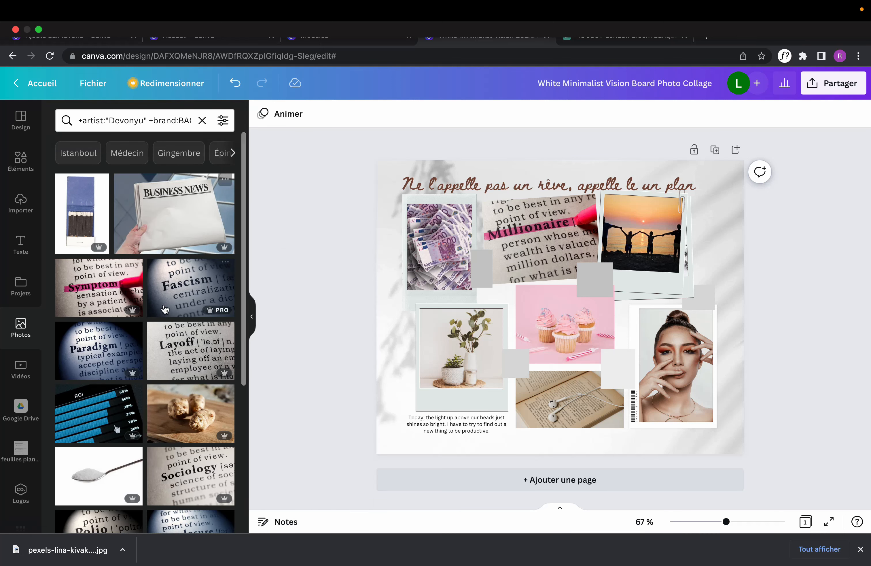
{"action": "scroll", "coordinate": [129, 350], "scroll_direction": "down", "scroll_amount": 8}
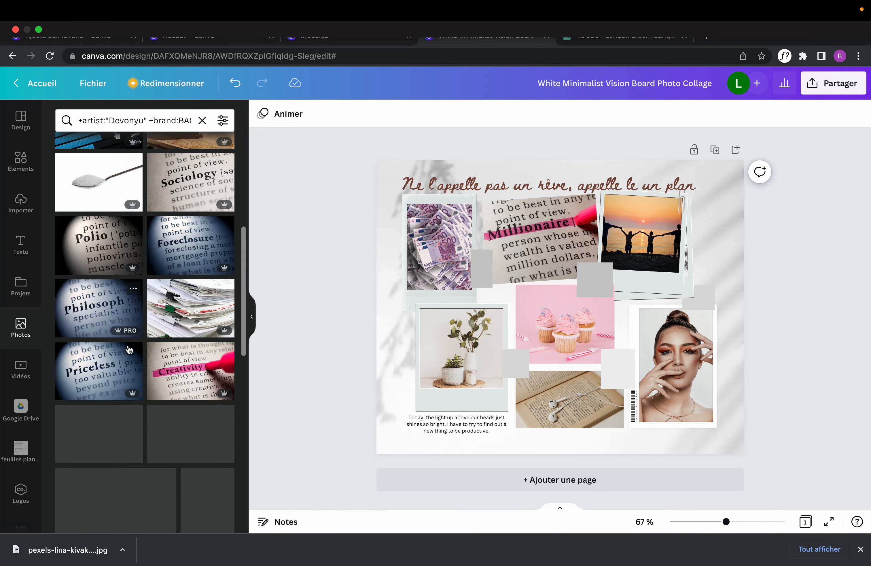
{"action": "scroll", "coordinate": [129, 350], "scroll_direction": "down", "scroll_amount": 10}
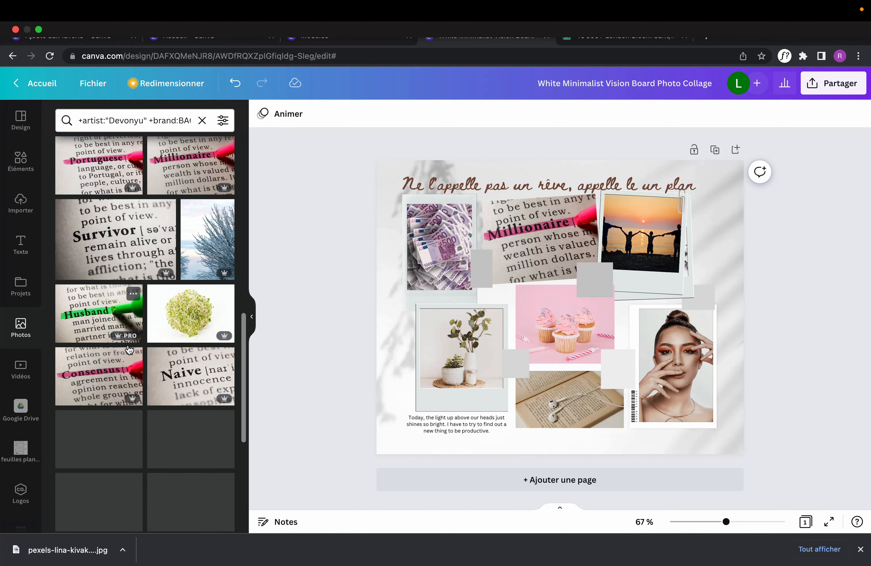
{"action": "scroll", "coordinate": [128, 350], "scroll_direction": "down", "scroll_amount": 8}
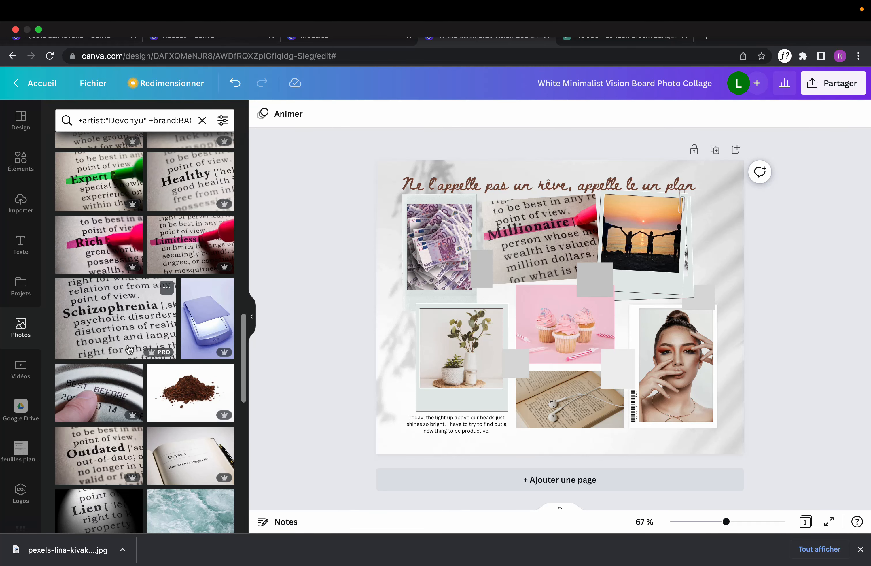
{"action": "scroll", "coordinate": [129, 349], "scroll_direction": "down", "scroll_amount": 5}
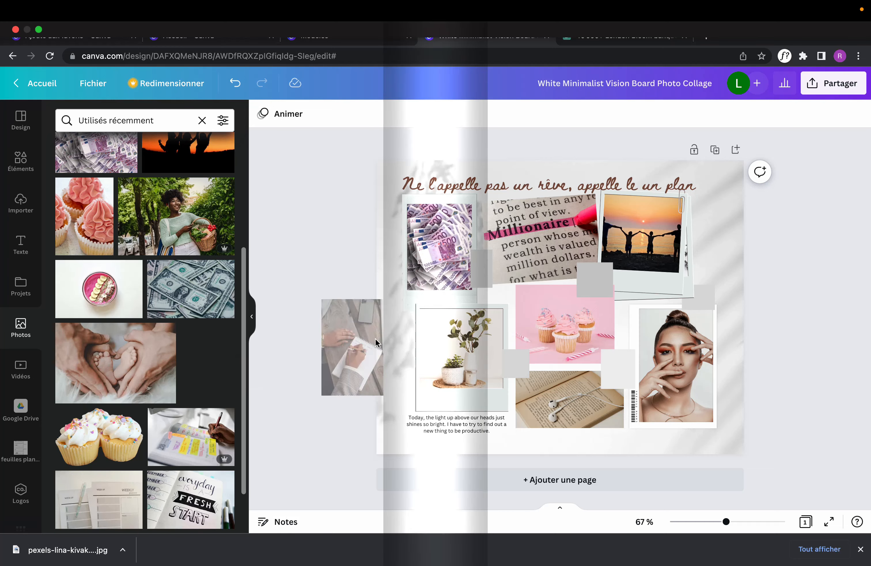
Step: Replace the plant photo with the notebook-writing photo and the woman's portrait with the baby feet photo
{"action": "left_click_drag", "start_coordinate": [375, 339], "coordinate": [429, 340]}
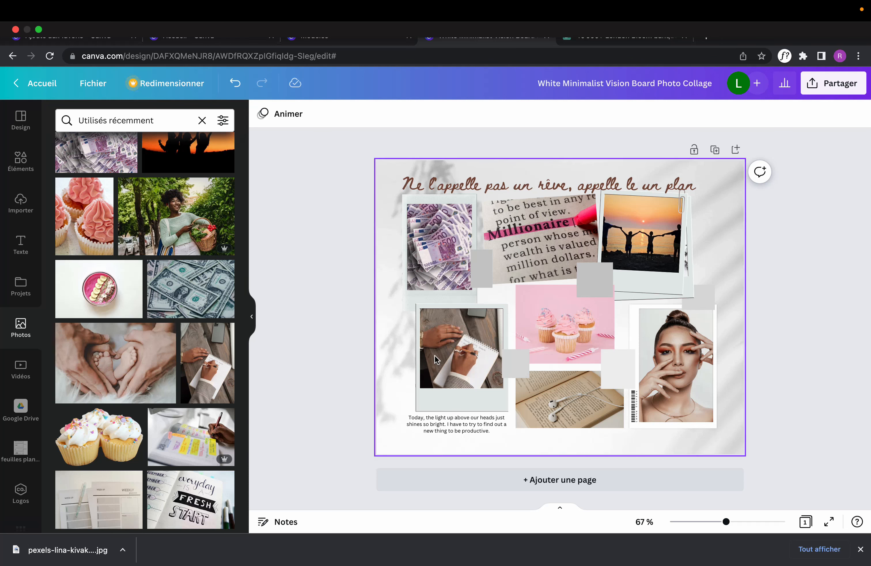
{"action": "left_click_drag", "start_coordinate": [108, 365], "coordinate": [654, 358]}
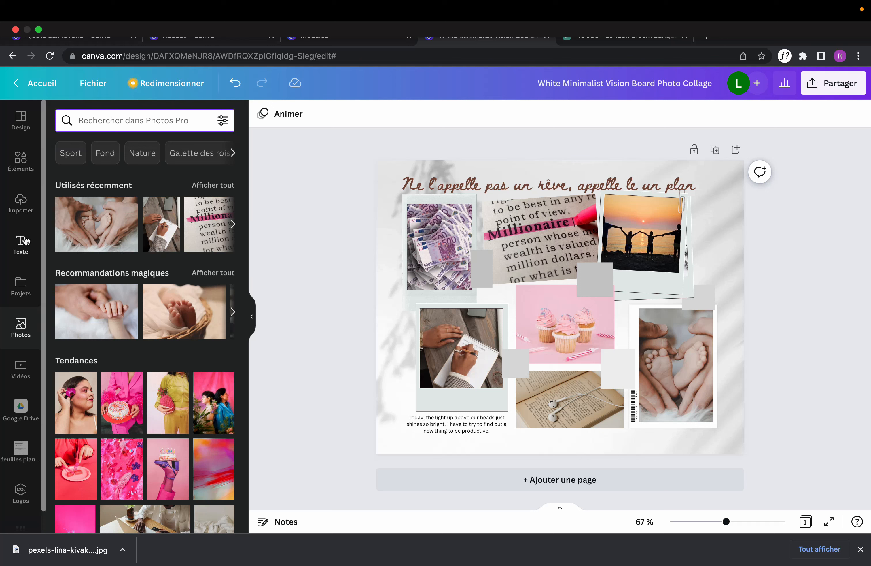
Step: Fill the lower-left polaroid with the uploaded wisteria photo and the upper-left polaroid with the recently used notebook-writing photo
{"action": "left_click", "coordinate": [20, 207]}
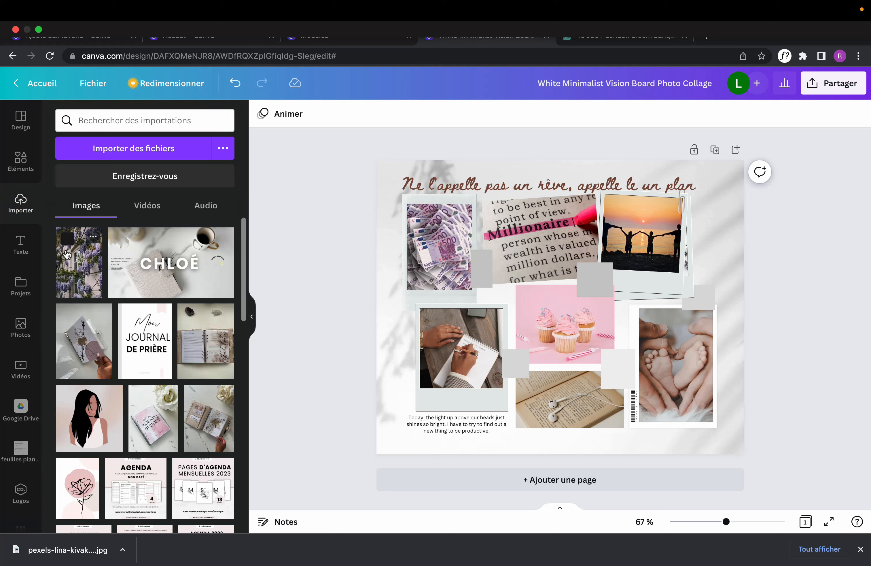
{"action": "left_click_drag", "start_coordinate": [67, 252], "coordinate": [440, 375]}
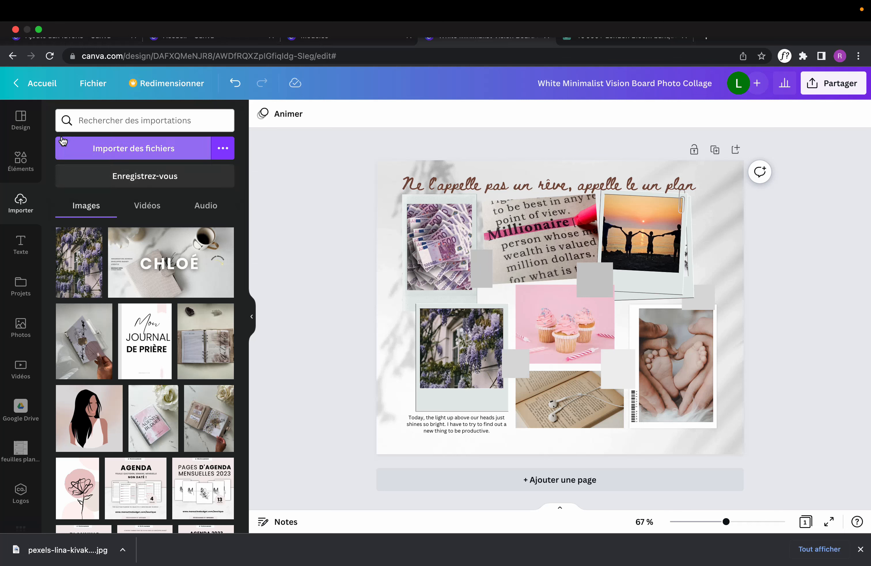
{"action": "left_click", "coordinate": [20, 160]}
{"action": "left_click_drag", "start_coordinate": [141, 379], "coordinate": [411, 258]}
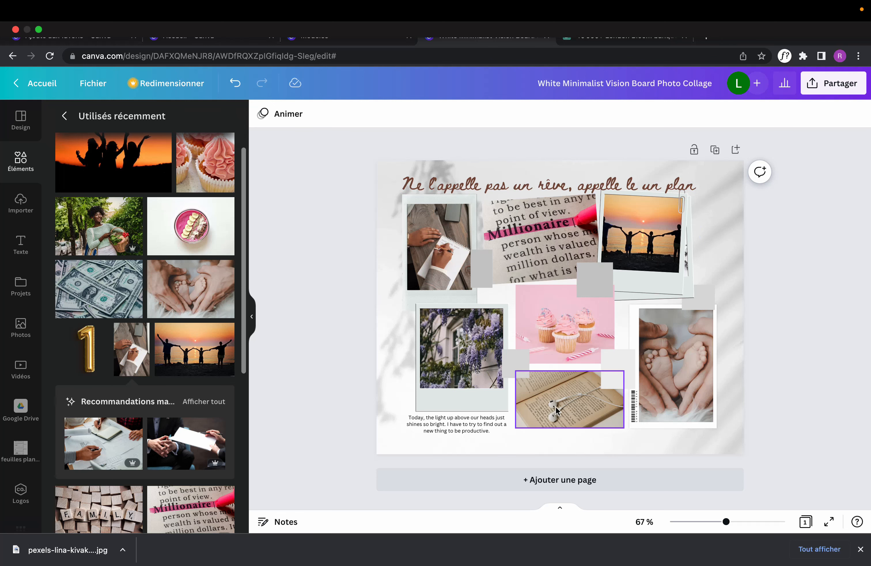
Step: Search the elements for "amies" photos and place the jumping friends silhouette in the tall lower-right frame
{"action": "left_click", "coordinate": [69, 118]}
{"action": "left_click", "coordinate": [153, 121]}
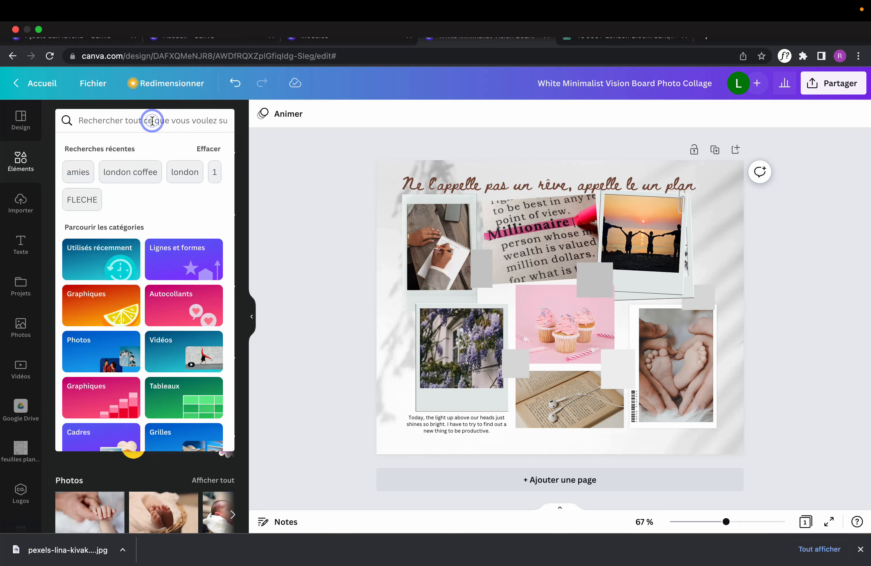
{"action": "type", "text": "amies"}
{"action": "key", "text": "Return"}
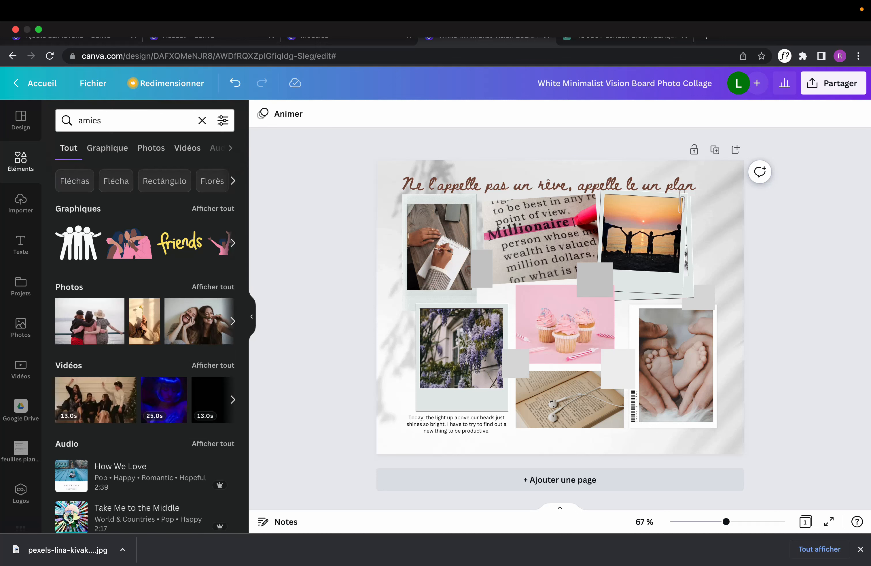
{"action": "left_click", "coordinate": [208, 290]}
{"action": "left_click_drag", "start_coordinate": [190, 315], "coordinate": [644, 384]}
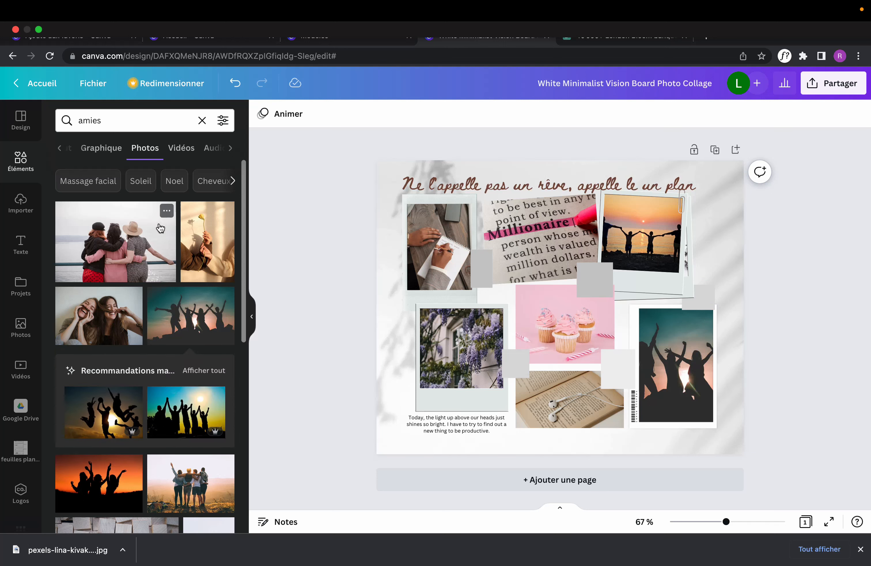
Step: Search the elements for "chanter" photos and replace the book photo with the microphone on a blurred brown background
{"action": "left_click", "coordinate": [59, 148]}
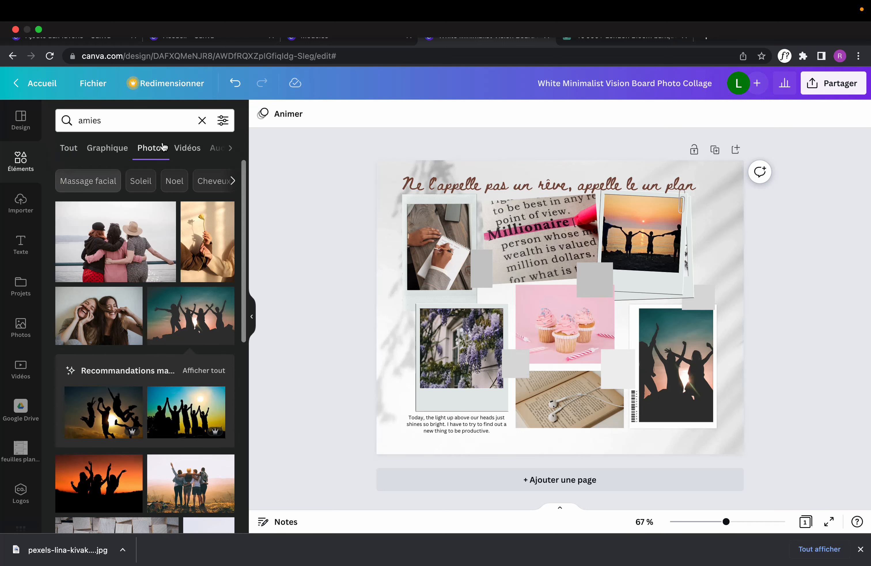
{"action": "left_click", "coordinate": [202, 121]}
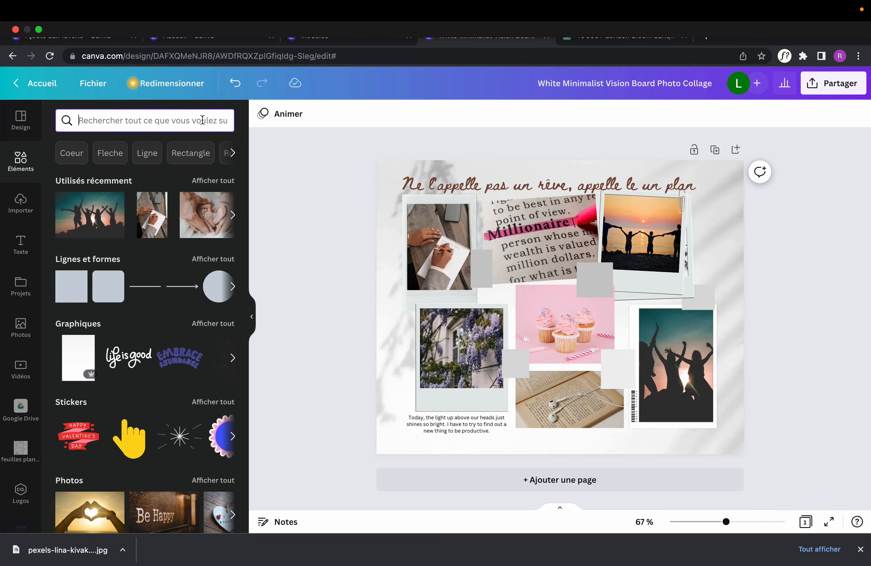
{"action": "type", "text": "chanter"}
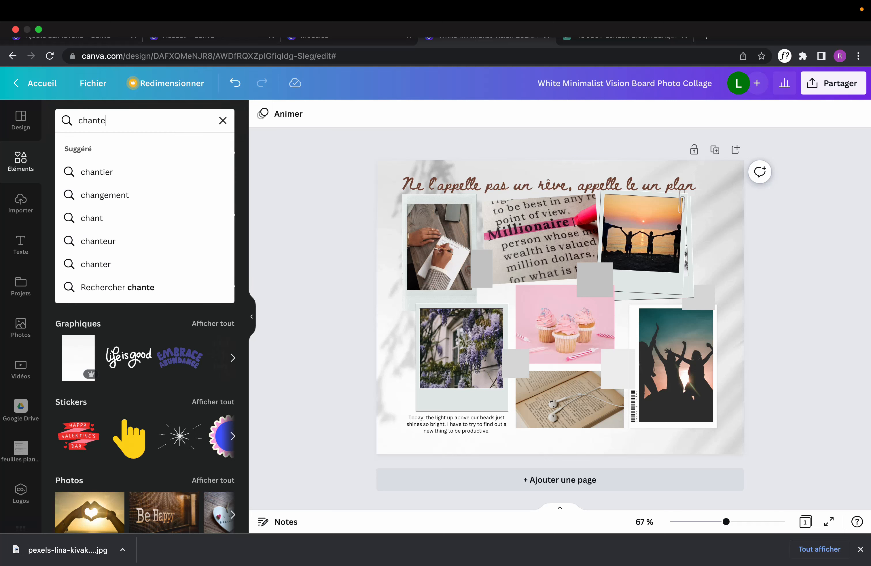
{"action": "key", "text": "Return"}
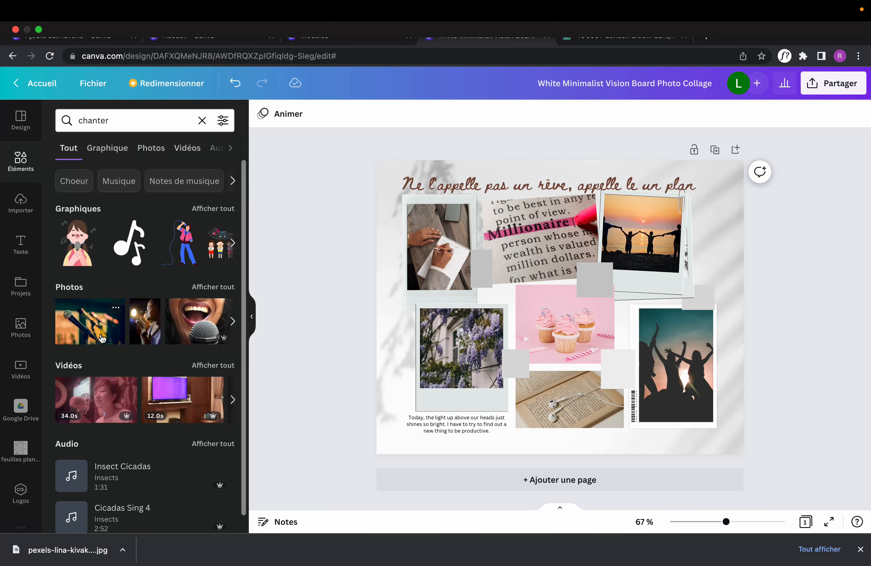
{"action": "left_click", "coordinate": [221, 295]}
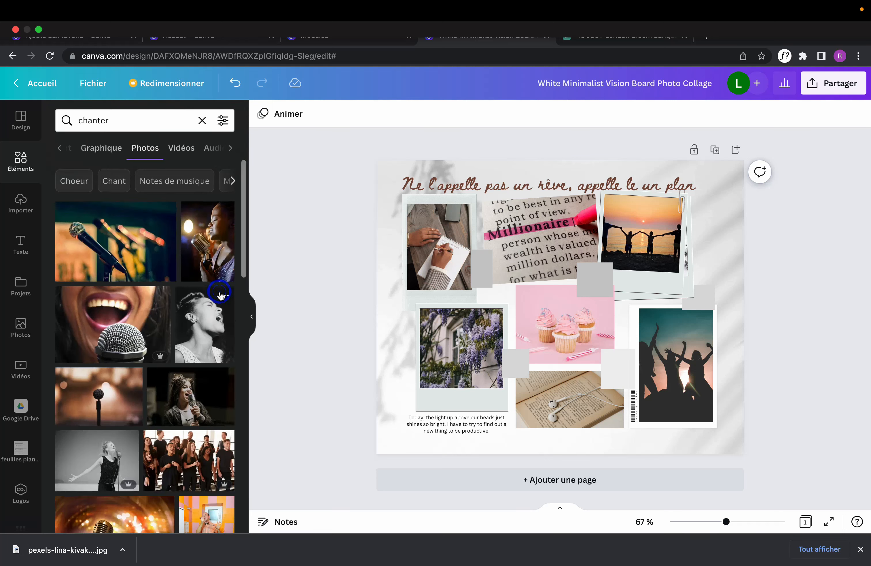
{"action": "scroll", "coordinate": [164, 312], "scroll_direction": "down", "scroll_amount": 8}
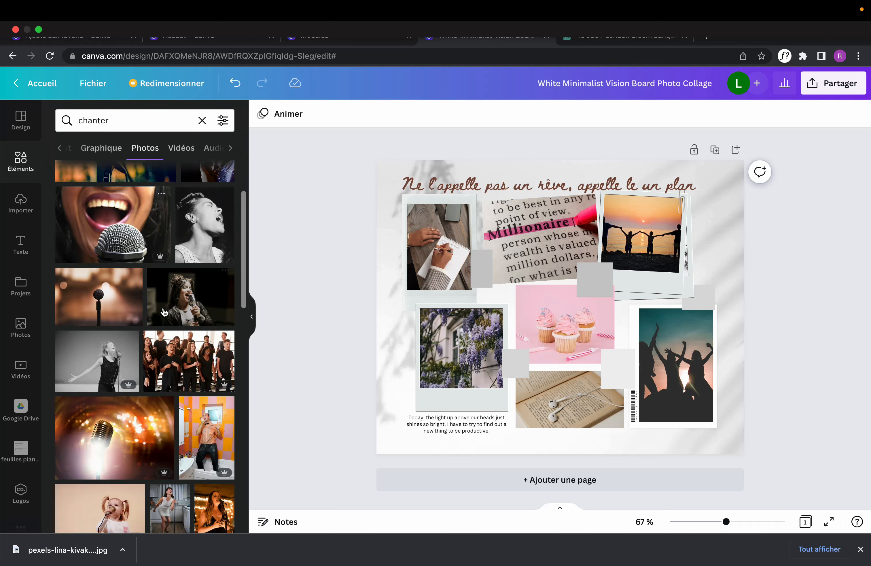
{"action": "scroll", "coordinate": [164, 312], "scroll_direction": "down", "scroll_amount": 10}
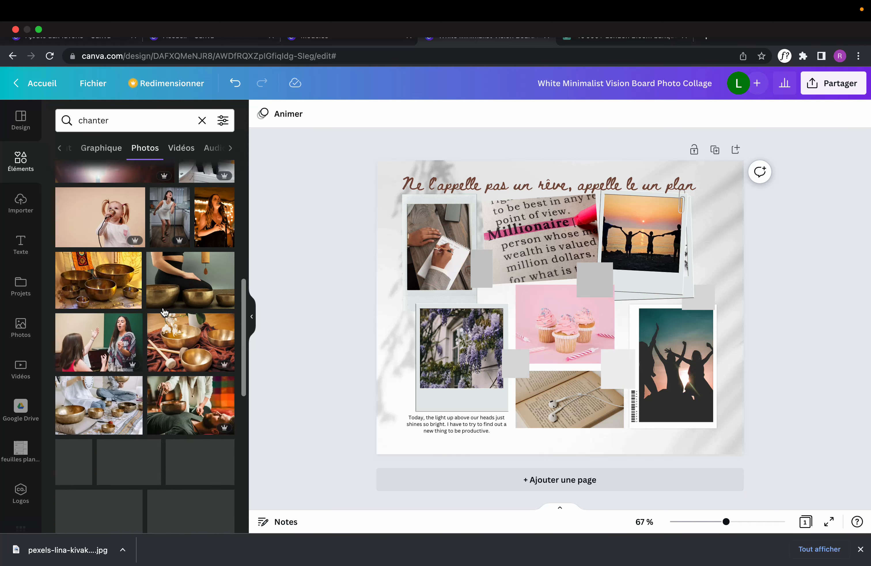
{"action": "scroll", "coordinate": [162, 310], "scroll_direction": "up", "scroll_amount": 20}
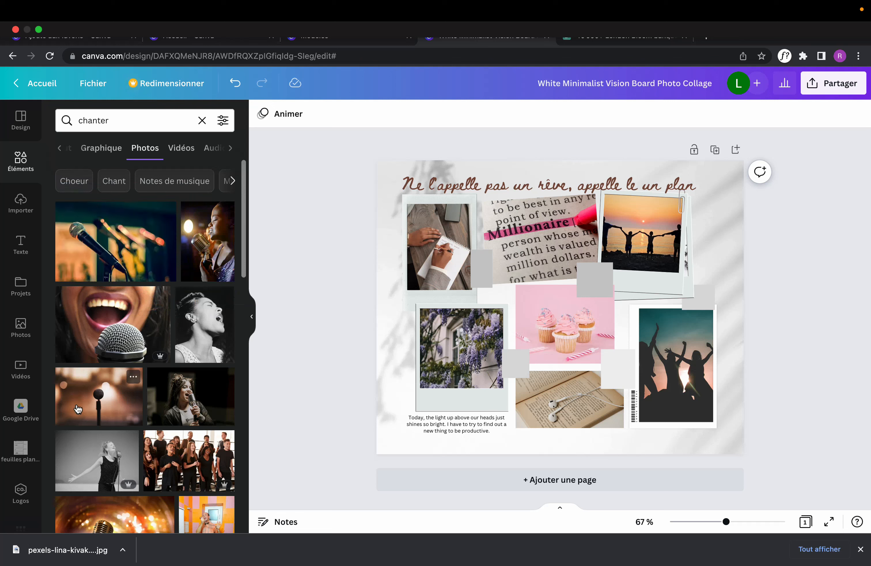
{"action": "left_click_drag", "start_coordinate": [76, 394], "coordinate": [540, 389]}
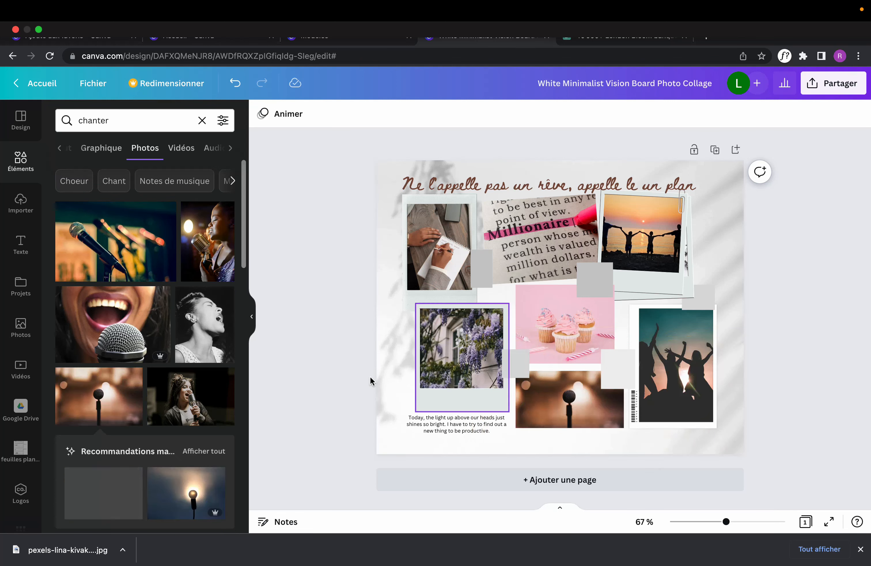
Step: Delete the small English paragraph below the wisteria polaroid
{"action": "left_click", "coordinate": [419, 426]}
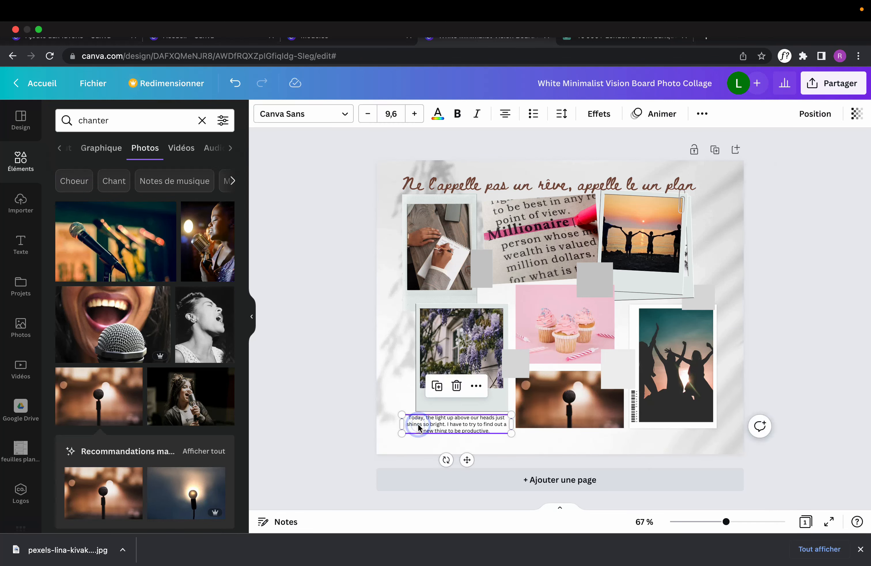
{"action": "left_click", "coordinate": [419, 426]}
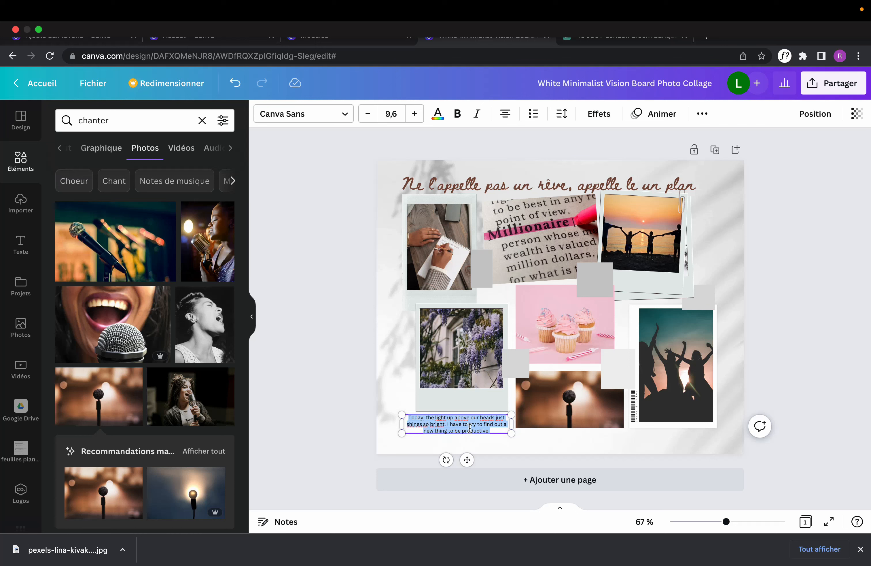
{"action": "left_click", "coordinate": [337, 332]}
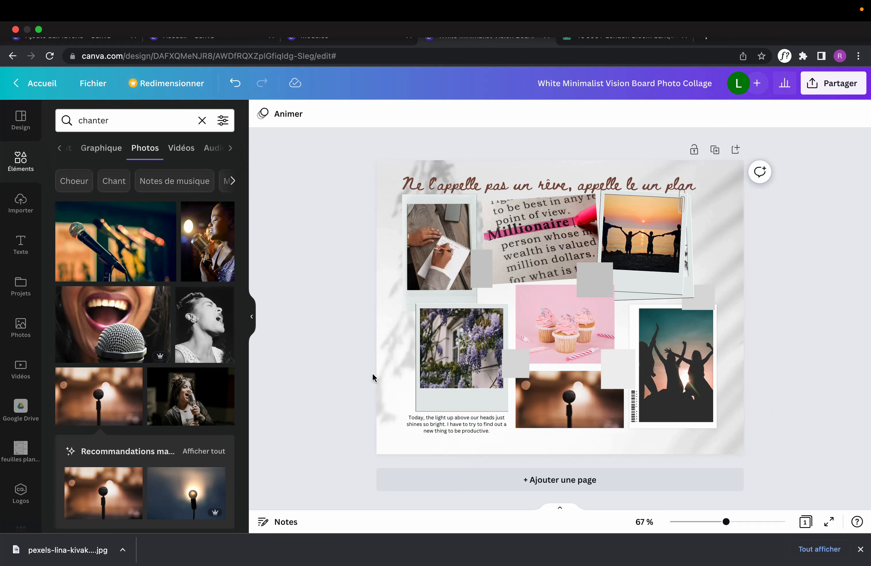
{"action": "left_click", "coordinate": [391, 323]}
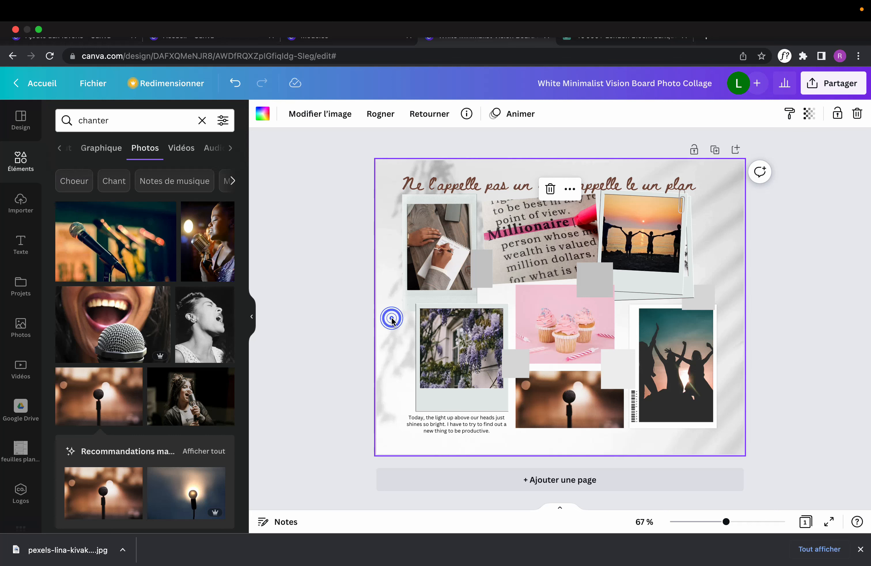
{"action": "left_click", "coordinate": [446, 424]}
{"action": "left_click", "coordinate": [457, 386]}
Step: Try the gold "Girl Boss" lettering on the collage and replace it with the black-and-pink "girl boss" sticker
{"action": "left_click_drag", "start_coordinate": [84, 208], "coordinate": [422, 389]}
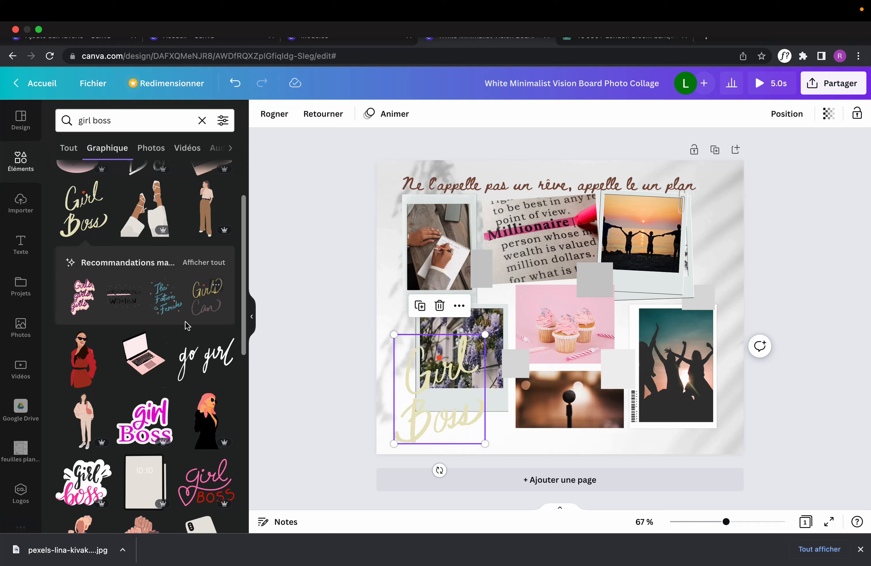
{"action": "scroll", "coordinate": [169, 399], "scroll_direction": "down", "scroll_amount": 2}
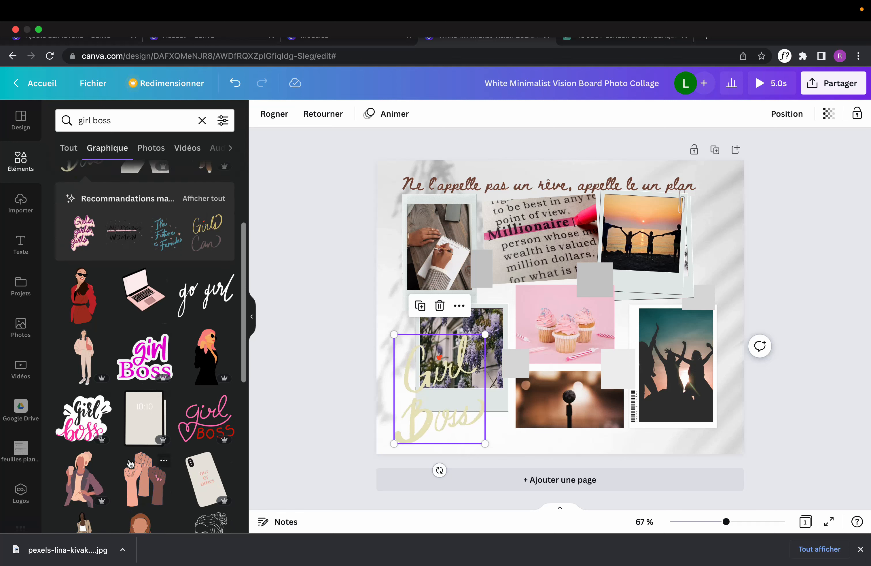
{"action": "scroll", "coordinate": [117, 452], "scroll_direction": "down", "scroll_amount": 1}
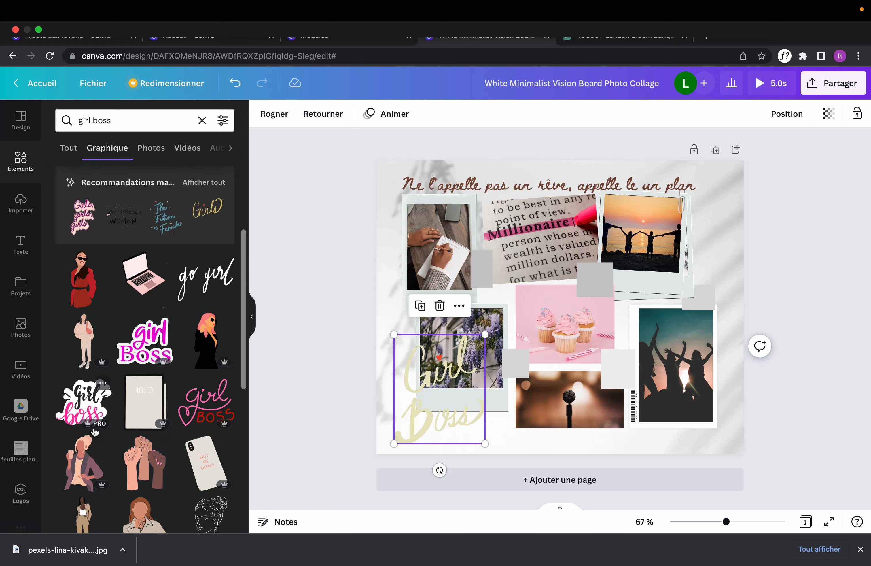
{"action": "left_click", "coordinate": [84, 402]}
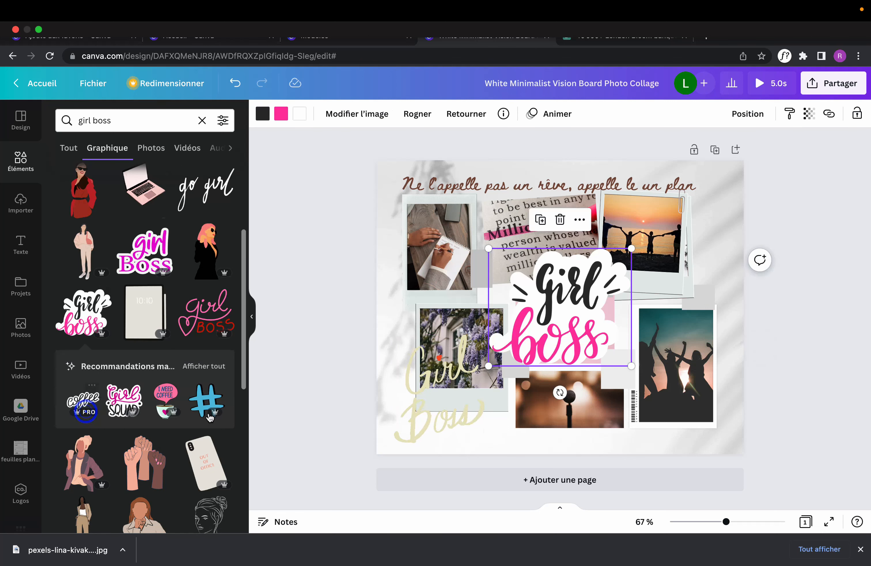
{"action": "left_click", "coordinate": [437, 422]}
{"action": "left_click", "coordinate": [439, 306]}
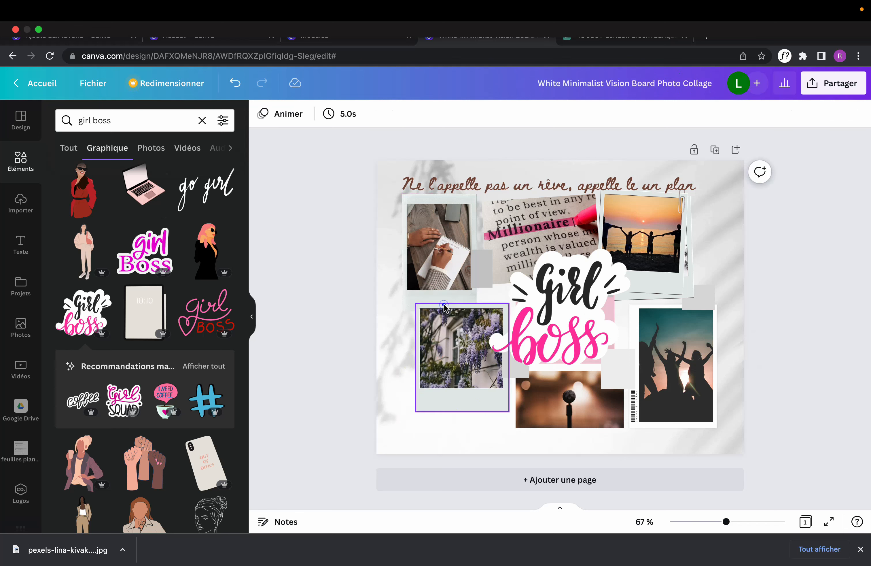
Step: Shrink the "girl boss" sticker and move it over the grey square between the Millionaire, sunset and cupcake photos
{"action": "left_click", "coordinate": [531, 340]}
{"action": "left_click_drag", "start_coordinate": [531, 341], "coordinate": [402, 423]}
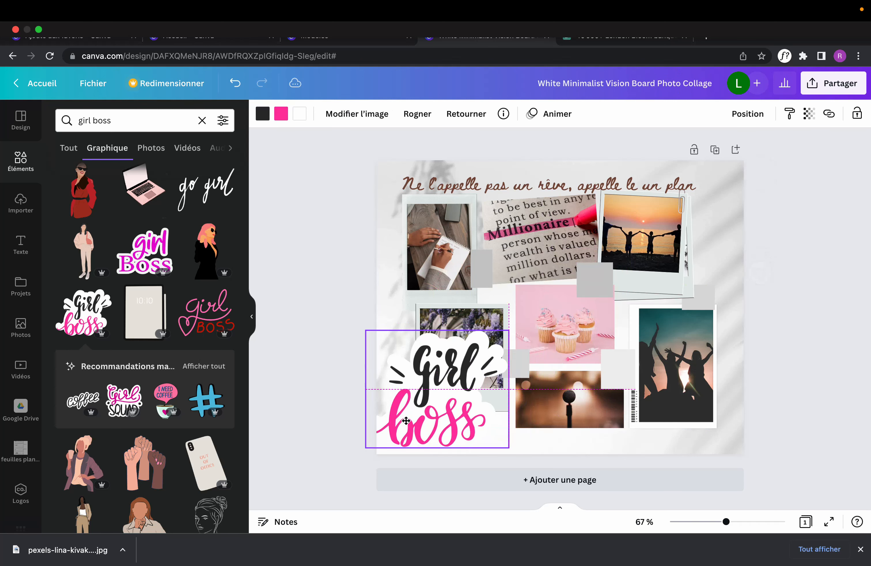
{"action": "left_click_drag", "start_coordinate": [514, 337], "coordinate": [462, 369]}
{"action": "left_click_drag", "start_coordinate": [421, 422], "coordinate": [604, 289]}
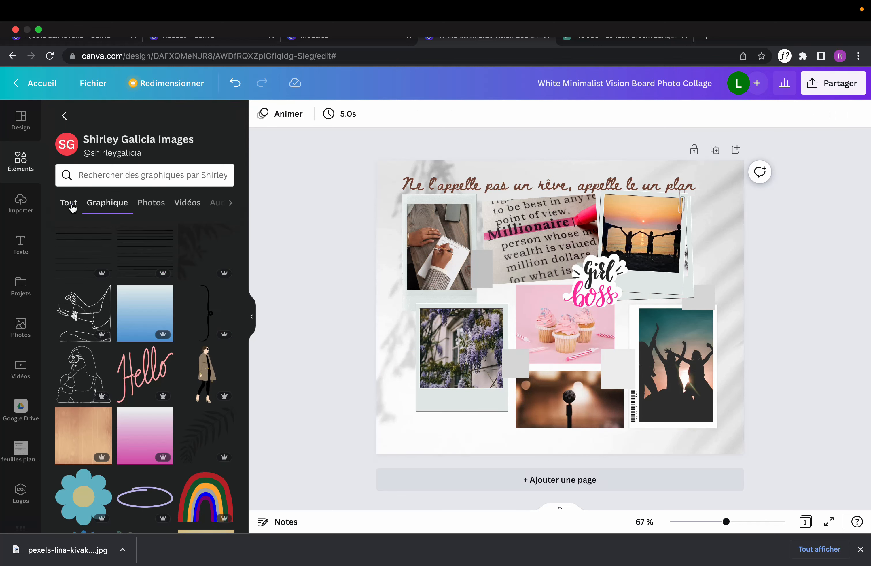
Step: View all content types from the opened graphics creator, and open the photo collage design templates
{"action": "left_click", "coordinate": [71, 204]}
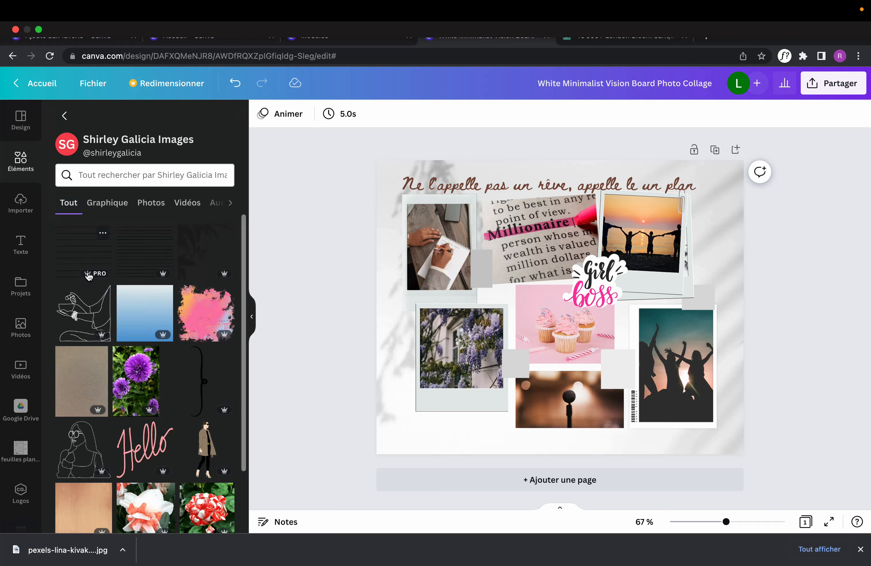
{"action": "left_click", "coordinate": [20, 119]}
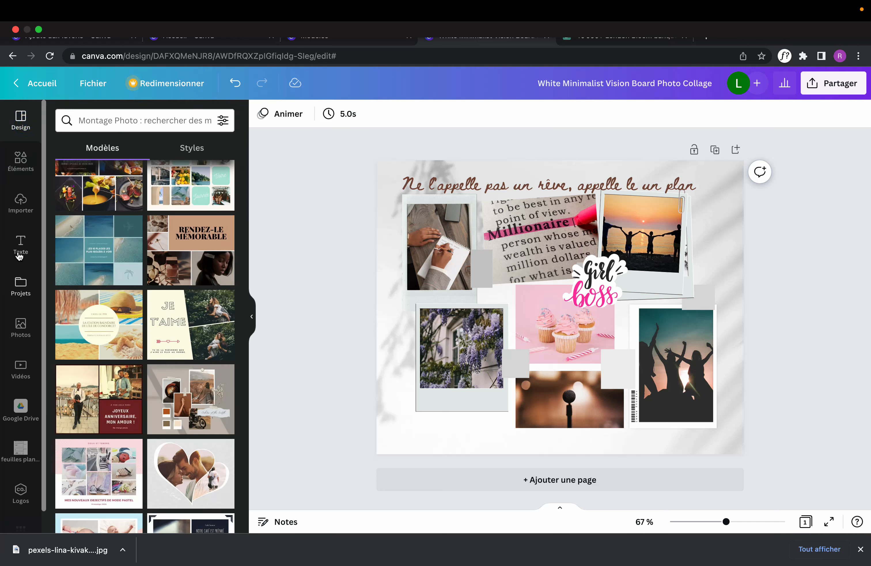
Step: Search the elements for "5" and view all of the graphic results
{"action": "left_click", "coordinate": [20, 246]}
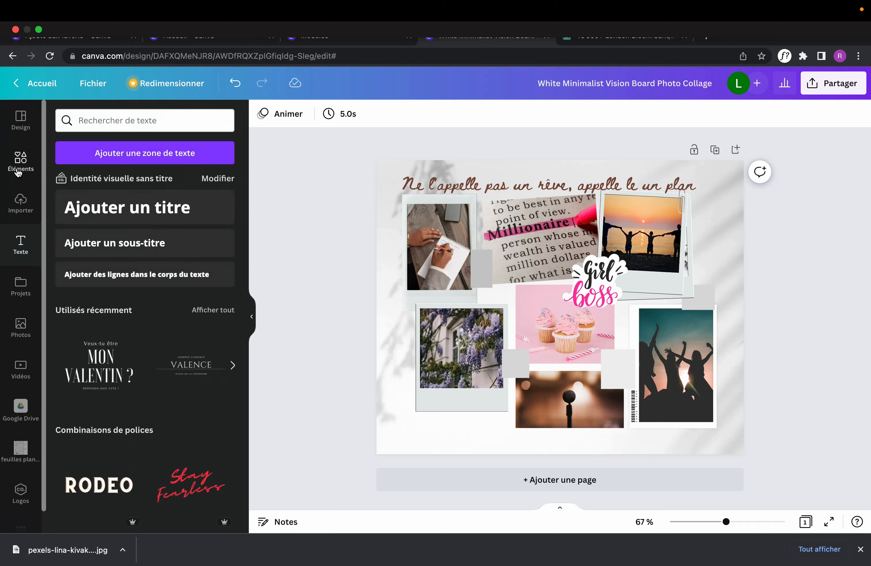
{"action": "left_click", "coordinate": [19, 170]}
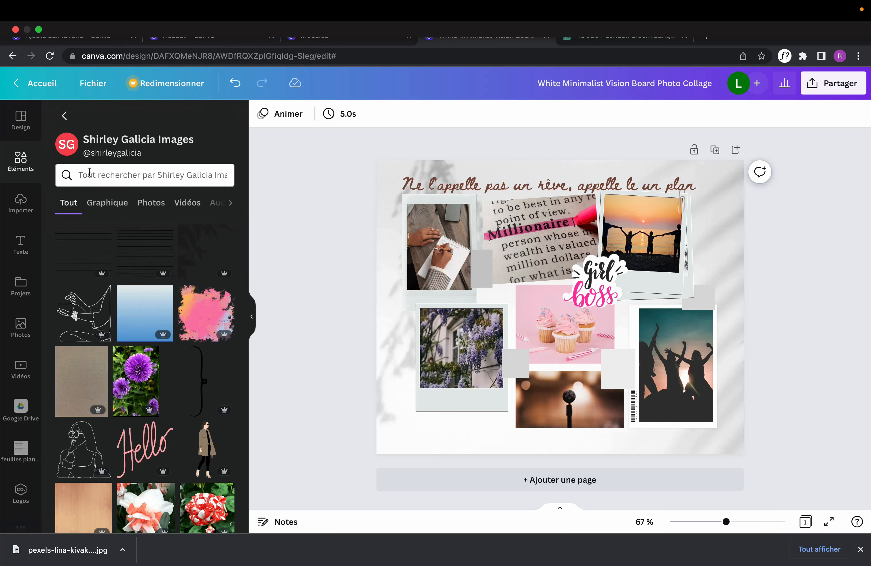
{"action": "left_click", "coordinate": [89, 172]}
{"action": "type", "text": "5"}
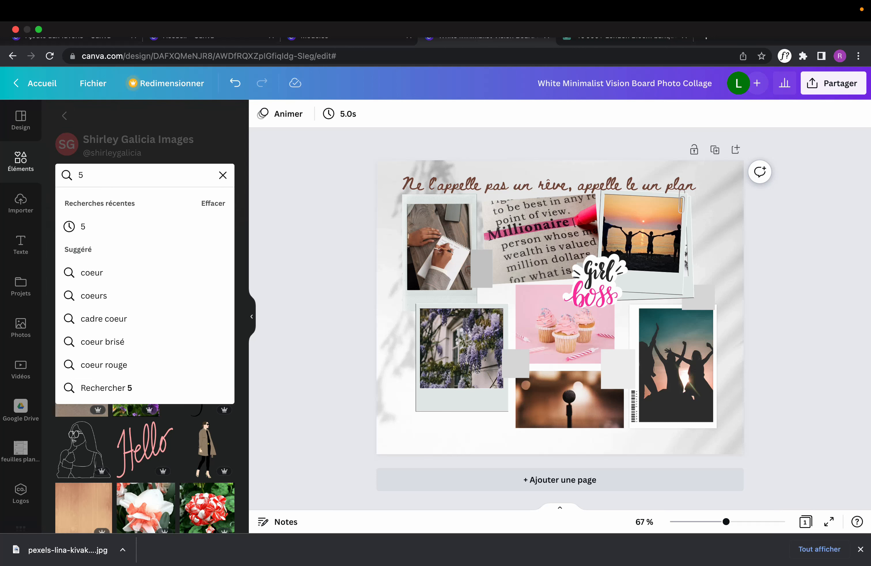
{"action": "key", "text": "Return"}
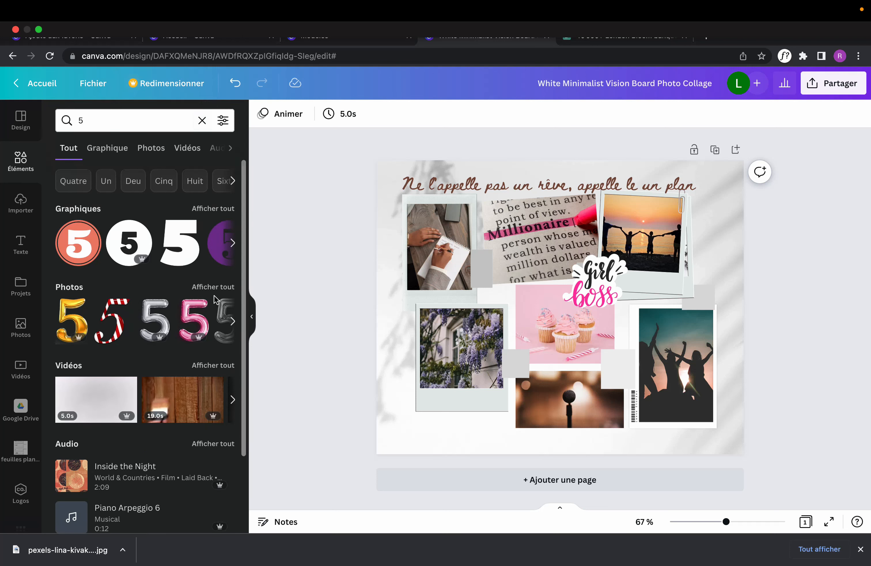
{"action": "scroll", "coordinate": [216, 299], "scroll_direction": "down", "scroll_amount": 3}
{"action": "scroll", "coordinate": [216, 300], "scroll_direction": "up", "scroll_amount": 3}
{"action": "left_click", "coordinate": [226, 215]}
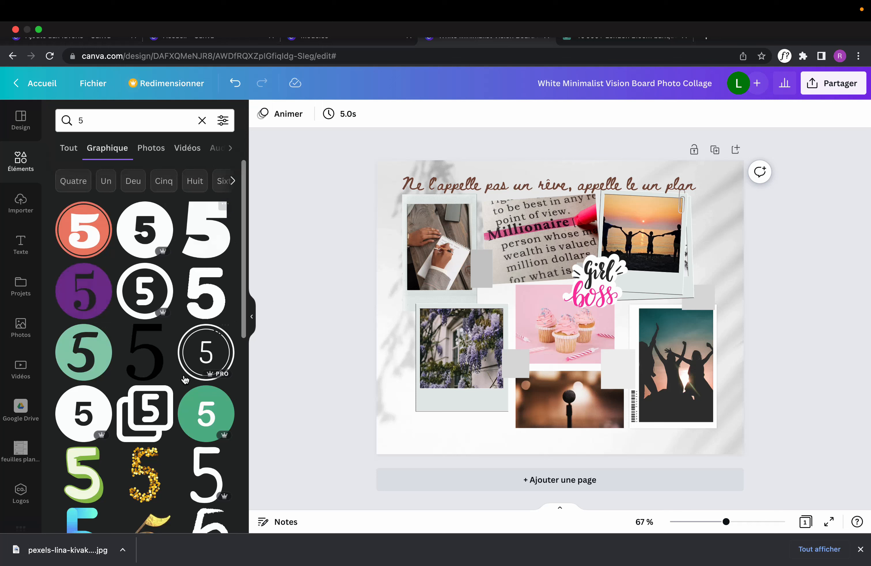
Step: Add the gold 5 with a small star and place it over the lower corner of the wisteria polaroid
{"action": "scroll", "coordinate": [186, 380], "scroll_direction": "down", "scroll_amount": 5}
{"action": "scroll", "coordinate": [186, 379], "scroll_direction": "down", "scroll_amount": 3}
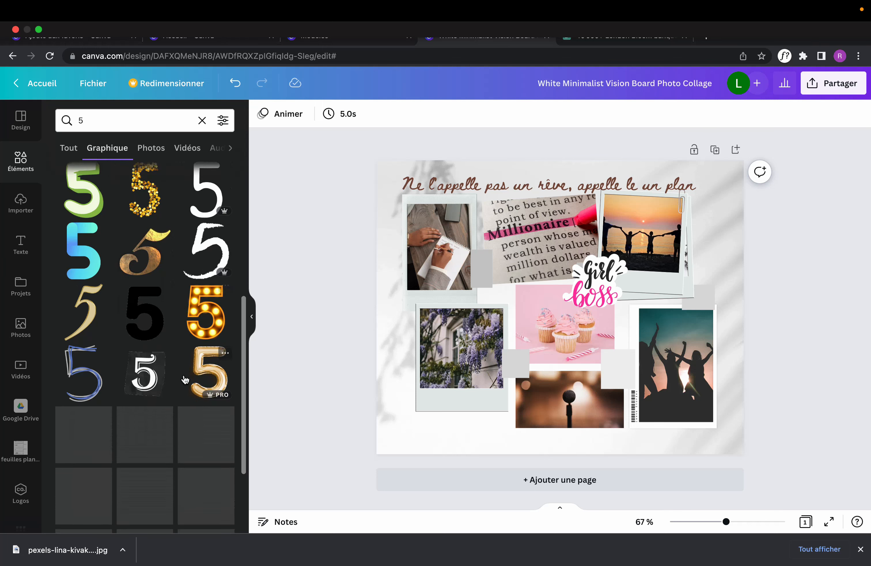
{"action": "scroll", "coordinate": [186, 379], "scroll_direction": "down", "scroll_amount": 5}
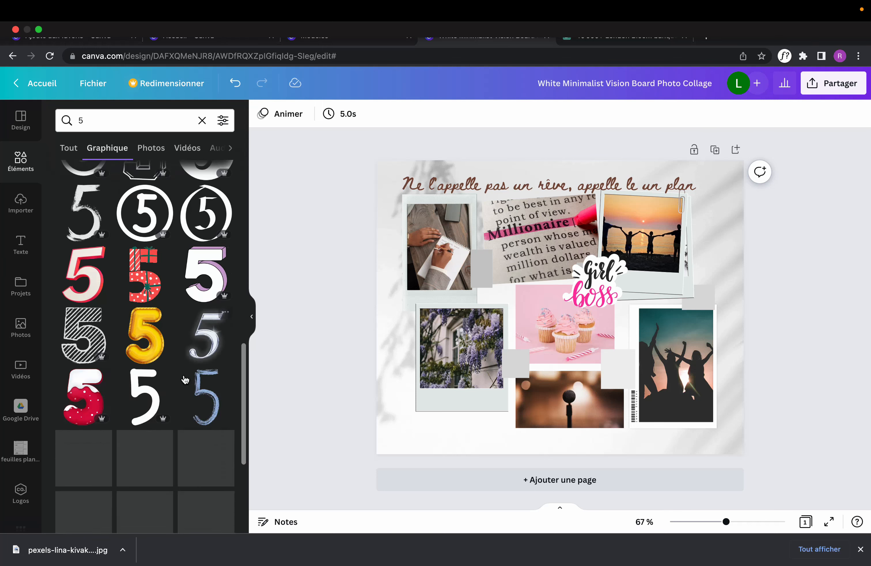
{"action": "left_click", "coordinate": [198, 382]}
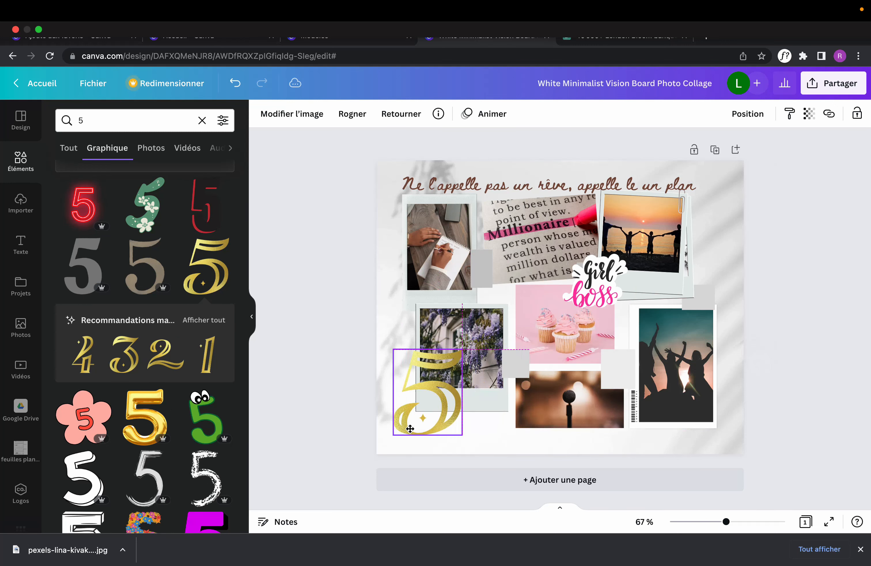
{"action": "left_click_drag", "start_coordinate": [415, 423], "coordinate": [411, 430]}
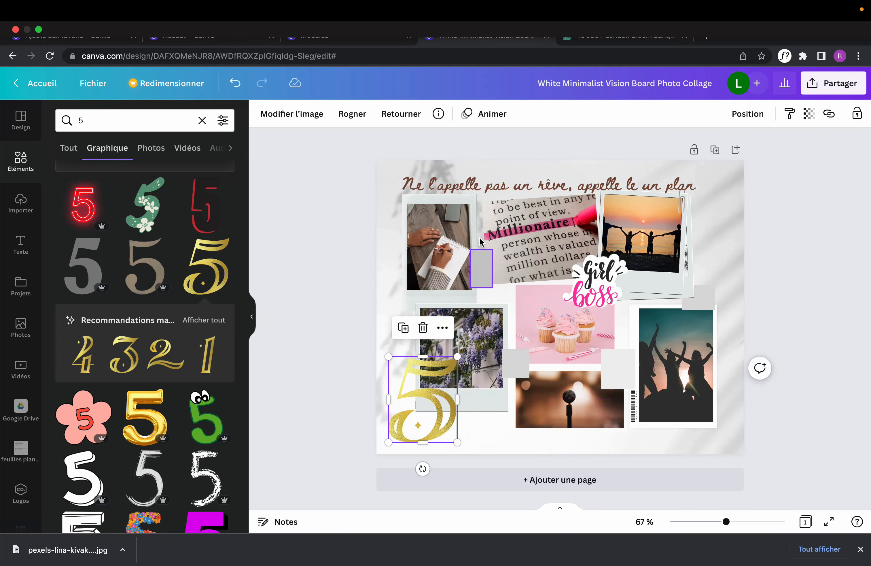
Step: Change the text colour of the quote "Ne l'appelle pas un rêve, appelle le un plan" to black
{"action": "left_click", "coordinate": [481, 188]}
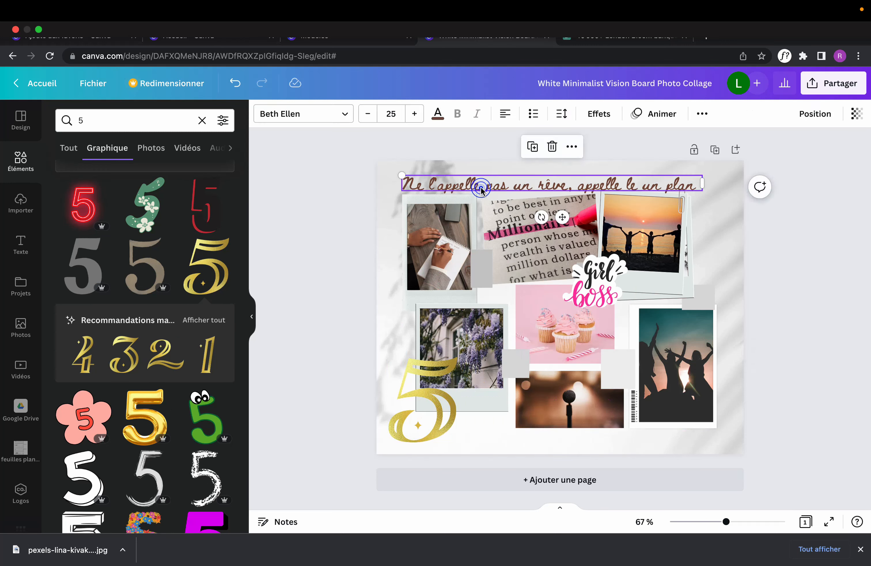
{"action": "left_click", "coordinate": [438, 113]}
{"action": "left_click", "coordinate": [341, 259]}
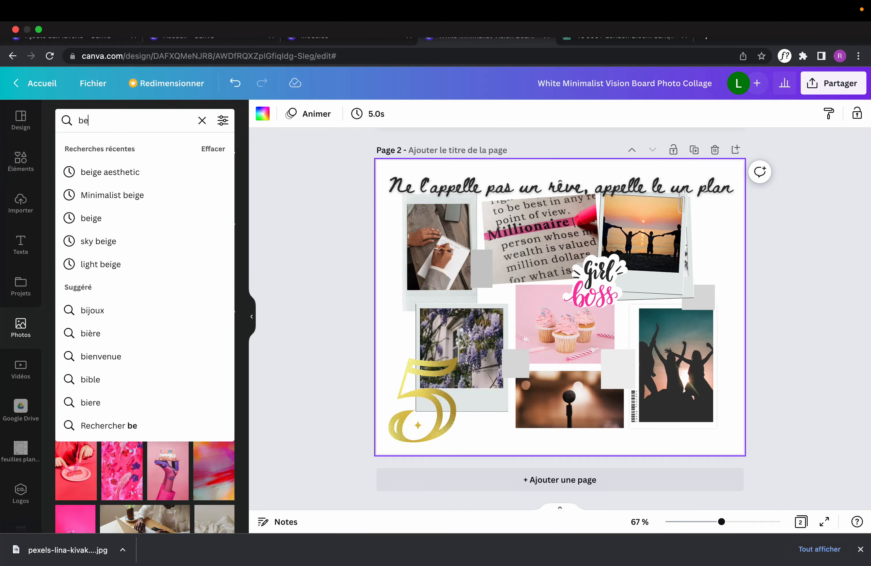
Step: Search the photos for "beige gris" and apply the blurred beige gradient photo as the background of page 2
{"action": "type", "text": "ige gris"}
{"action": "key", "text": "Return"}
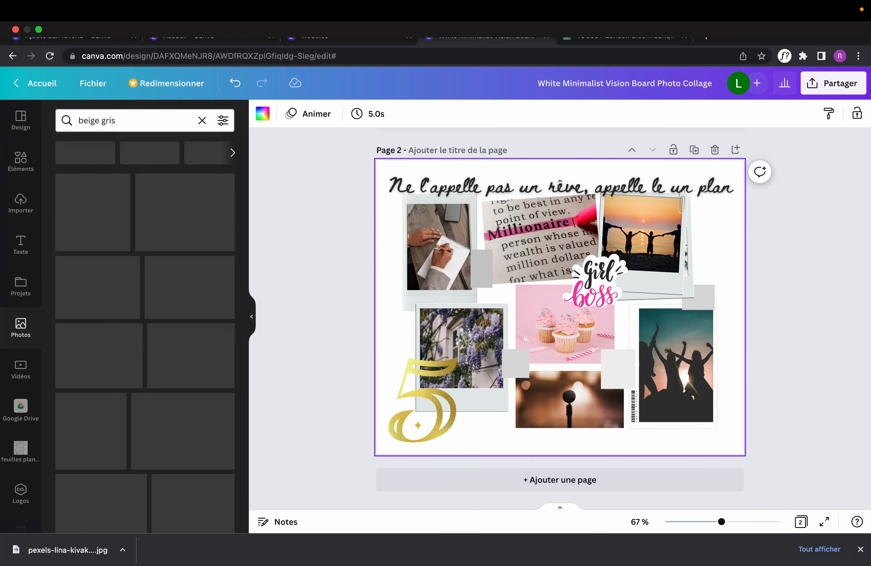
{"action": "left_click_drag", "start_coordinate": [121, 265], "coordinate": [380, 245]}
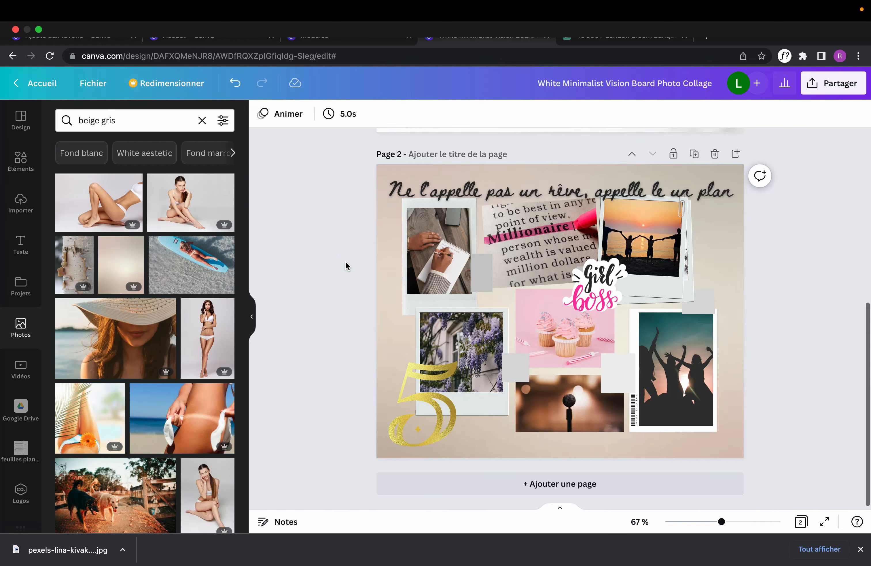
{"action": "left_click", "coordinate": [389, 297]}
{"action": "left_click", "coordinate": [810, 114]}
{"action": "left_click", "coordinate": [776, 216]}
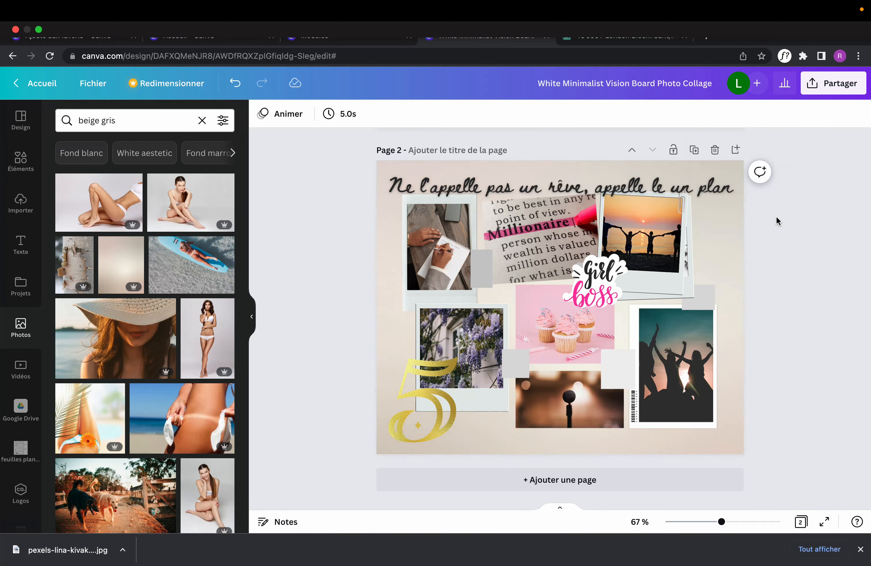
{"action": "scroll", "coordinate": [776, 215], "scroll_direction": "up", "scroll_amount": 5}
{"action": "scroll", "coordinate": [776, 216], "scroll_direction": "down", "scroll_amount": 5}
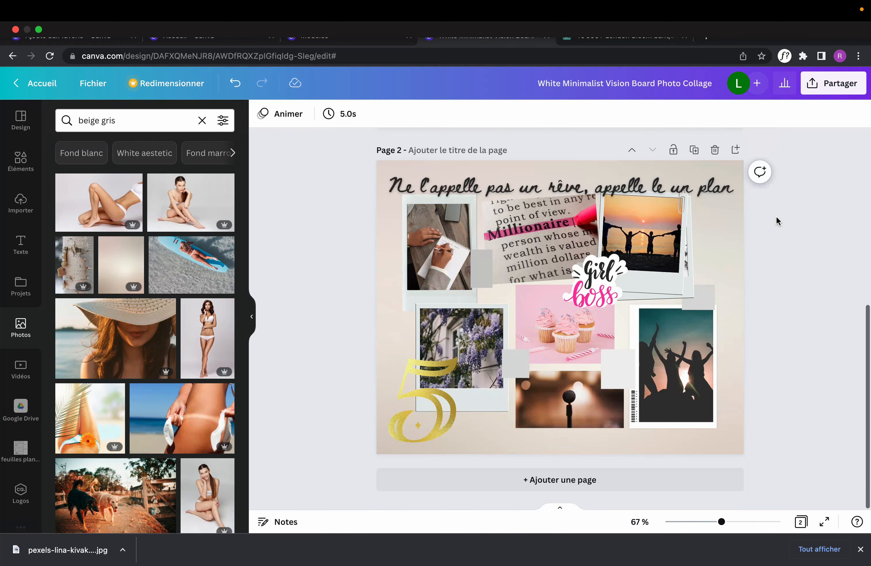
Step: Shift the light grey square between the cupcake, microphone and party silhouette photos slightly down towards the silhouettes
{"action": "left_click", "coordinate": [616, 369]}
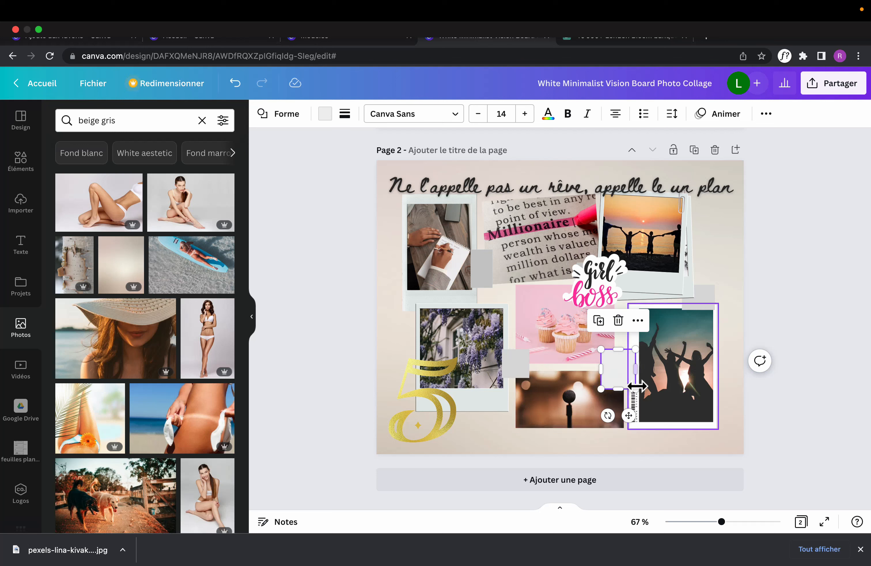
{"action": "left_click_drag", "start_coordinate": [608, 356], "coordinate": [614, 363]}
Step: Shorten the quote above the photos on page 2 to "Ne l'appelle pas un rêve,"
{"action": "double_click", "coordinate": [668, 180]}
{"action": "left_click", "coordinate": [733, 186]}
{"action": "key", "text": "BackSpace"}
{"action": "key", "text": "BackSpace"}
{"action": "key", "text": "BackSpace"}
{"action": "key", "text": "BackSpace"}
{"action": "key", "text": "BackSpace"}
{"action": "key", "text": "BackSpace"}
{"action": "key", "text": "BackSpace"}
{"action": "key", "text": "BackSpace"}
{"action": "key", "text": "BackSpace"}
{"action": "key", "text": "BackSpace"}
{"action": "key", "text": "BackSpace"}
{"action": "key", "text": "BackSpace"}
{"action": "key", "text": "BackSpace"}
{"action": "key", "text": "BackSpace"}
{"action": "key", "text": "BackSpace"}
{"action": "key", "text": "BackSpace"}
{"action": "key", "text": "BackSpace"}
{"action": "key", "text": "BackSpace"}
{"action": "key", "text": "BackSpace"}
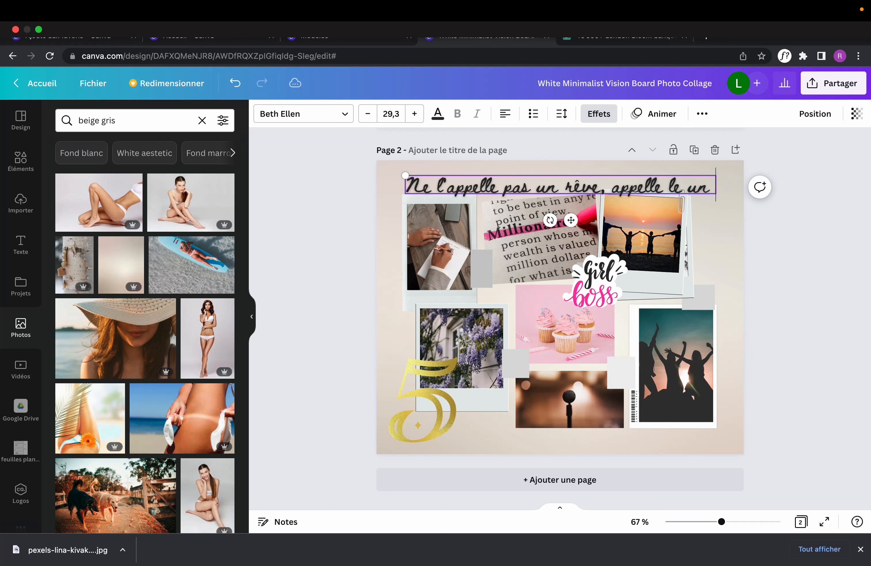
Step: Place a copy of the quote line below the microphone and silhouette photos and change its text to "appelle le un plan!"
{"action": "left_click_drag", "start_coordinate": [572, 220], "coordinate": [621, 429]}
{"action": "left_click", "coordinate": [484, 144]}
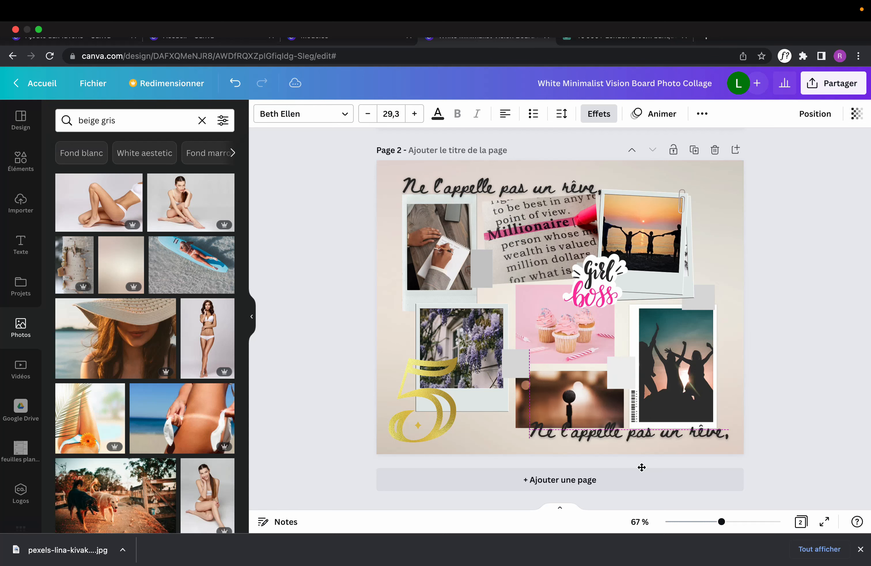
{"action": "triple_click", "coordinate": [621, 429]}
{"action": "type", "text": "appelle le un plan!"}
Step: Move "appelle le un plan!" over the lower edges of the microphone and silhouette photos and colour it white
{"action": "left_click_drag", "start_coordinate": [629, 465], "coordinate": [651, 465]}
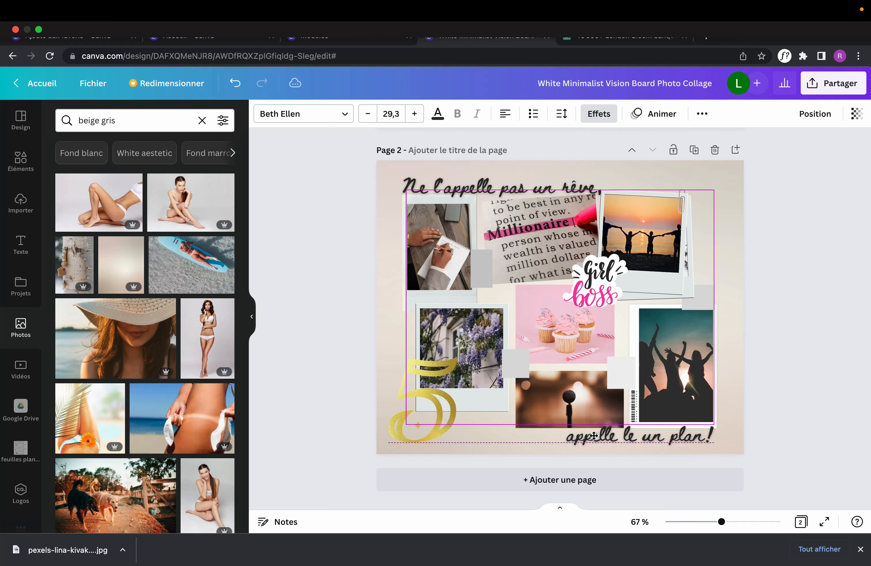
{"action": "left_click_drag", "start_coordinate": [567, 421], "coordinate": [524, 415]}
{"action": "left_click", "coordinate": [438, 114]}
{"action": "left_click", "coordinate": [191, 205]}
Step: Enlarge the line "Ne l'appelle pas un rêve," above the photos on page 2
{"action": "left_click", "coordinate": [599, 114]}
{"action": "left_click", "coordinate": [451, 188]}
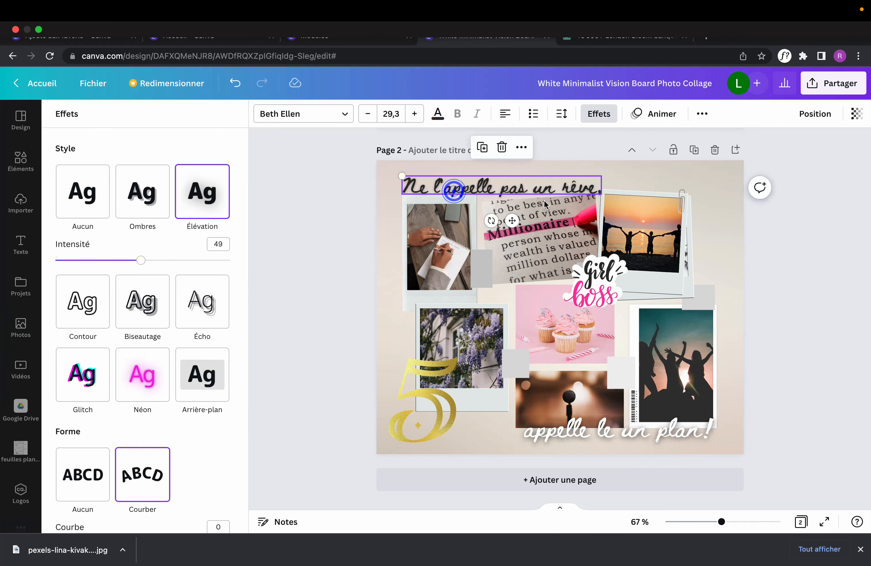
Step: Replace the gold 5 on page 2 with the orange-and-pink glitter 5 from the "5" graphics
{"action": "left_click", "coordinate": [424, 437]}
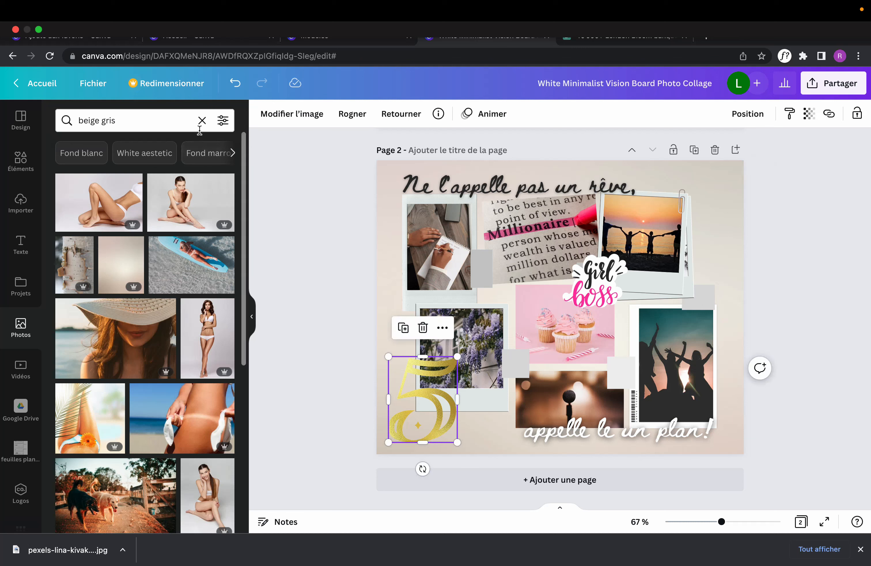
{"action": "left_click", "coordinate": [202, 121]}
{"action": "left_click", "coordinate": [20, 161]}
{"action": "type", "text": "5"}
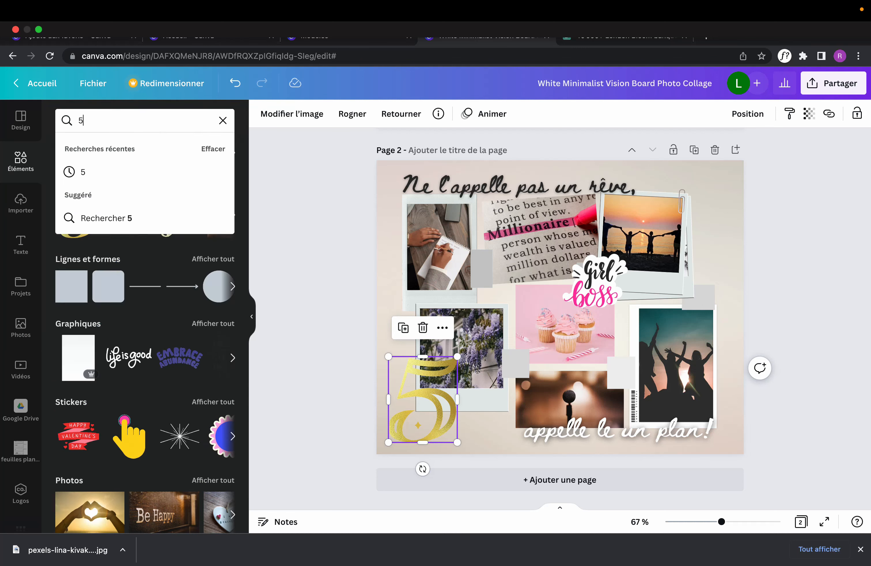
{"action": "key", "text": "Return"}
{"action": "left_click", "coordinate": [72, 509]}
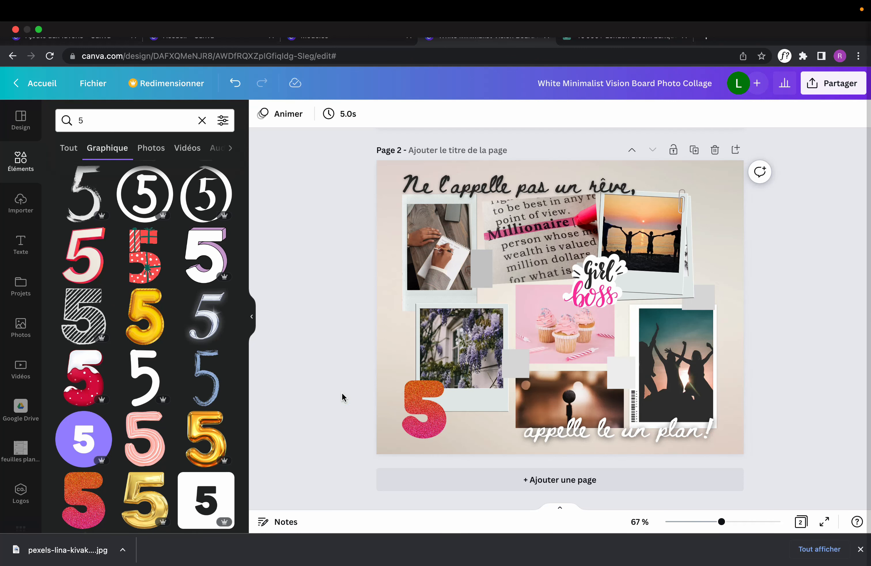
{"action": "scroll", "coordinate": [815, 239], "scroll_direction": "up", "scroll_amount": 1}
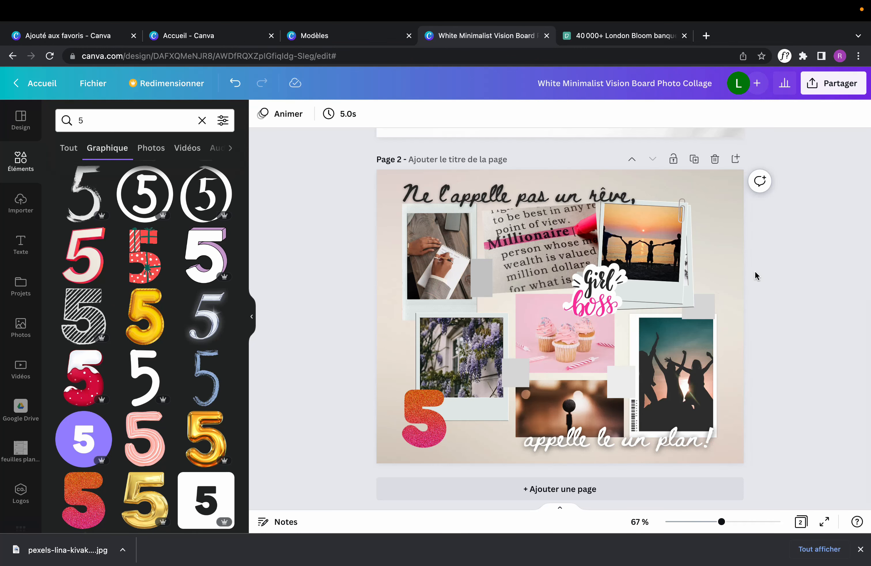